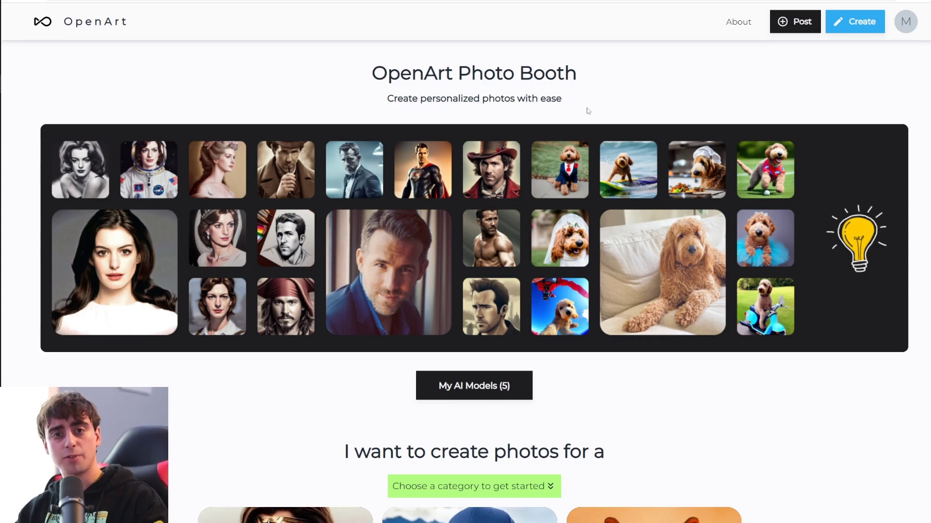
# Step: Scroll through the Photo Booth categories to reach the preset package purchase page
pyautogui.scroll(-3, 627, 320)
pyautogui.scroll(3, 627, 320)
pyautogui.scroll(-9, 301, 315)
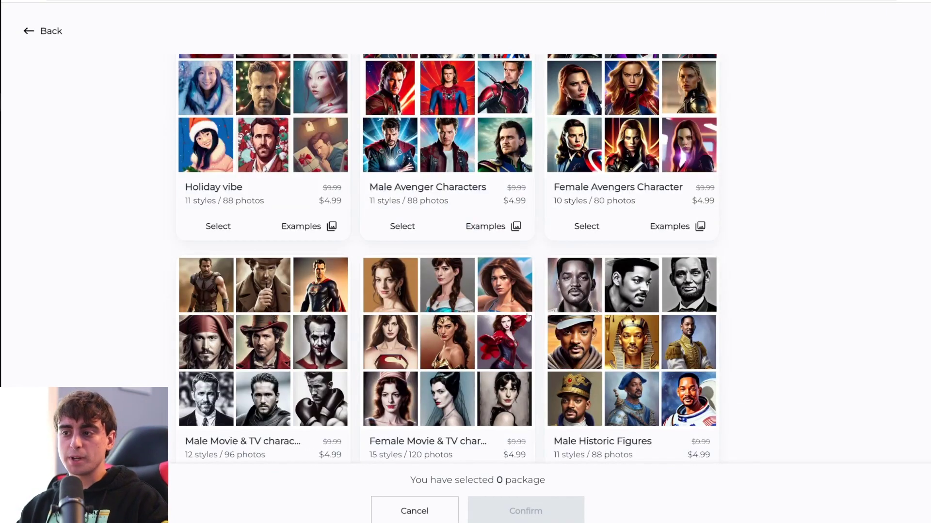
# Step: Choose Male Avenger Characters in the preset store and confirm it as the free package
pyautogui.scroll(1, 480, 335)
pyautogui.scroll(1, 480, 336)
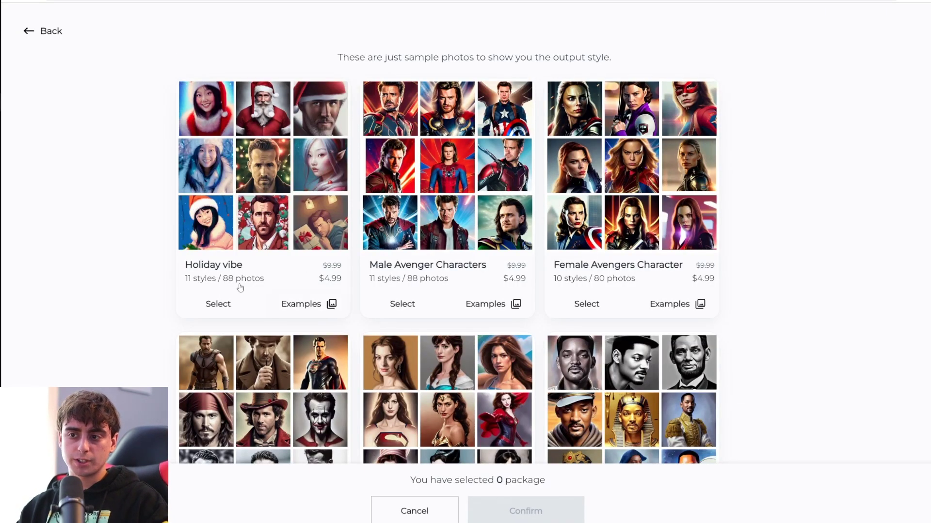
pyautogui.scroll(1, 239, 286)
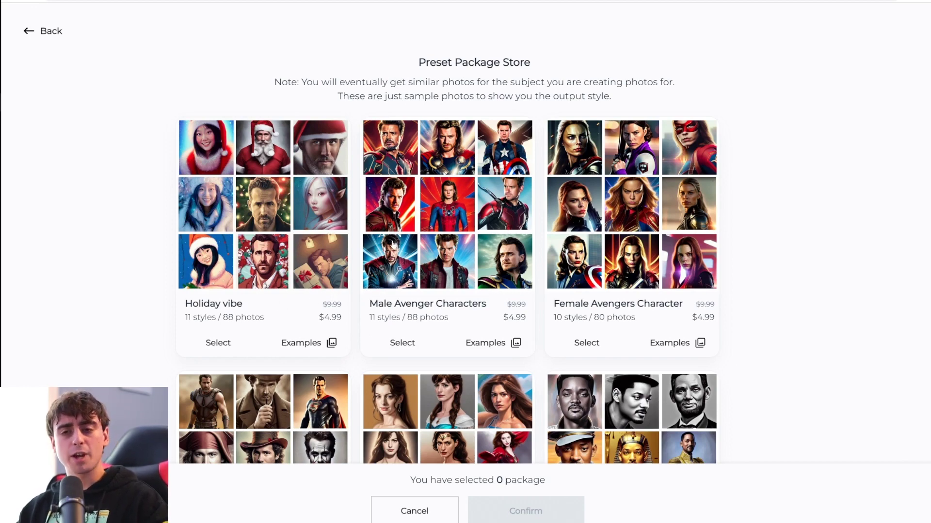
pyautogui.scroll(-10, 385, 243)
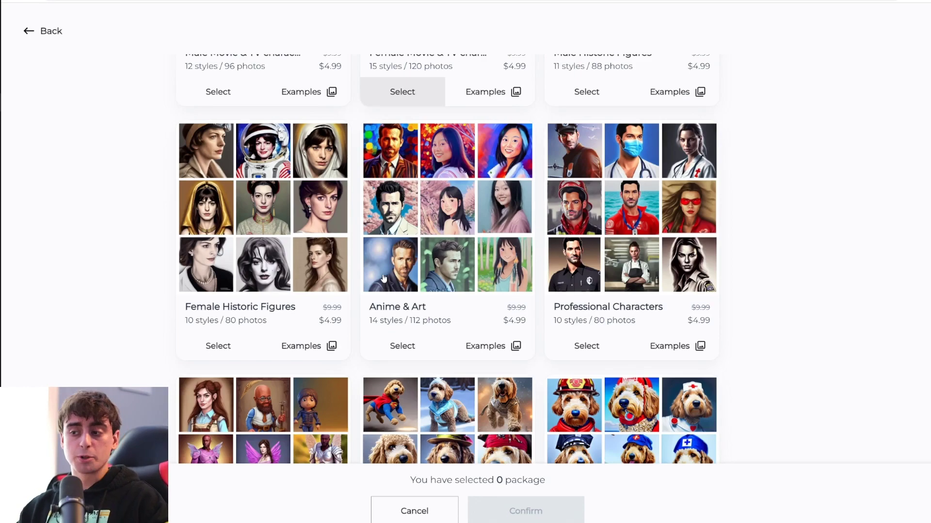
pyautogui.scroll(-2, 422, 288)
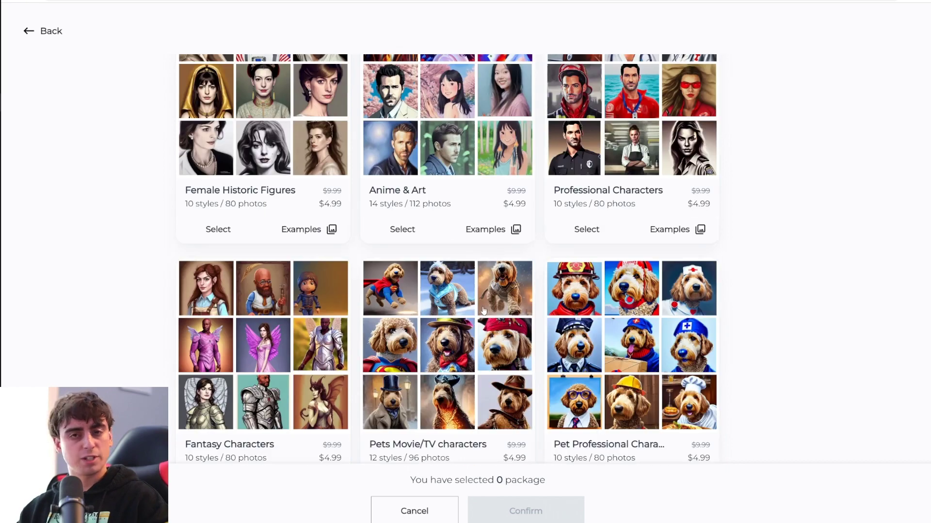
pyautogui.scroll(12, 477, 310)
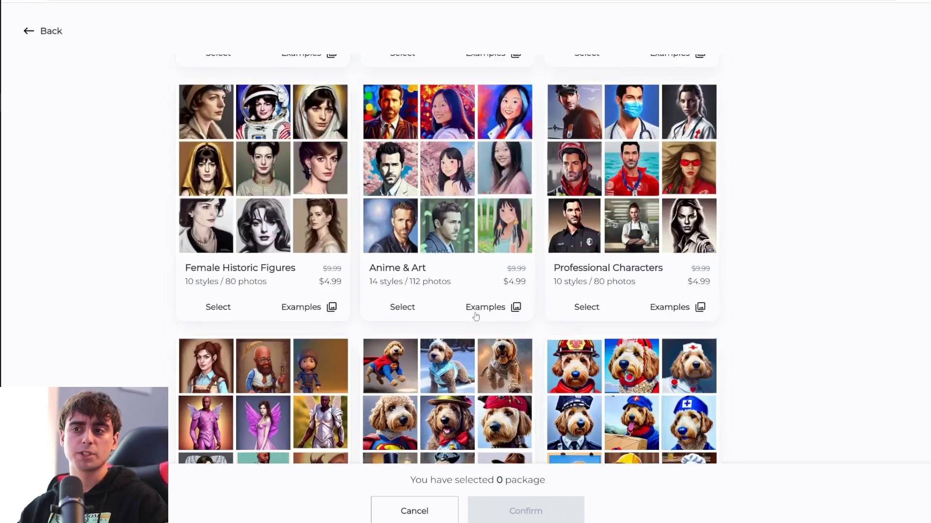
pyautogui.click(402, 342)
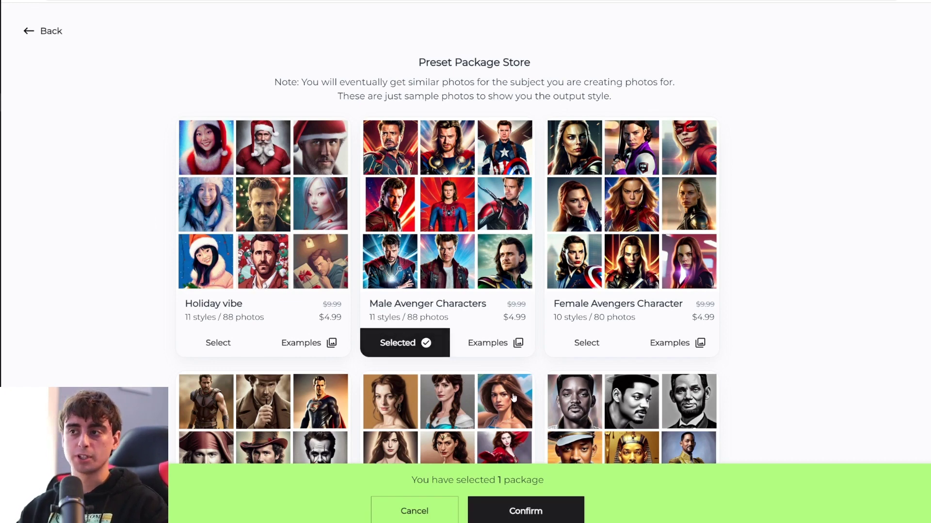
pyautogui.click(526, 511)
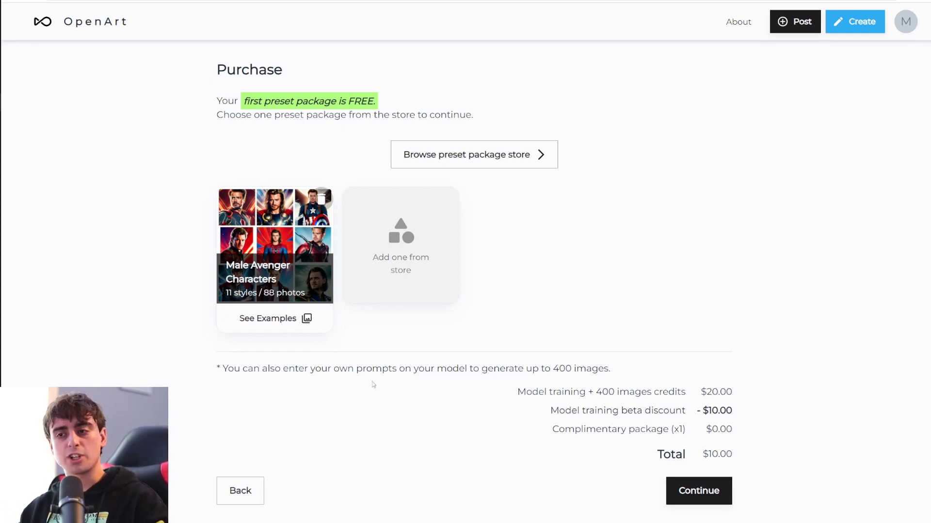
# Step: Continue to checkout and pay the $10.00 total
pyautogui.click(699, 491)
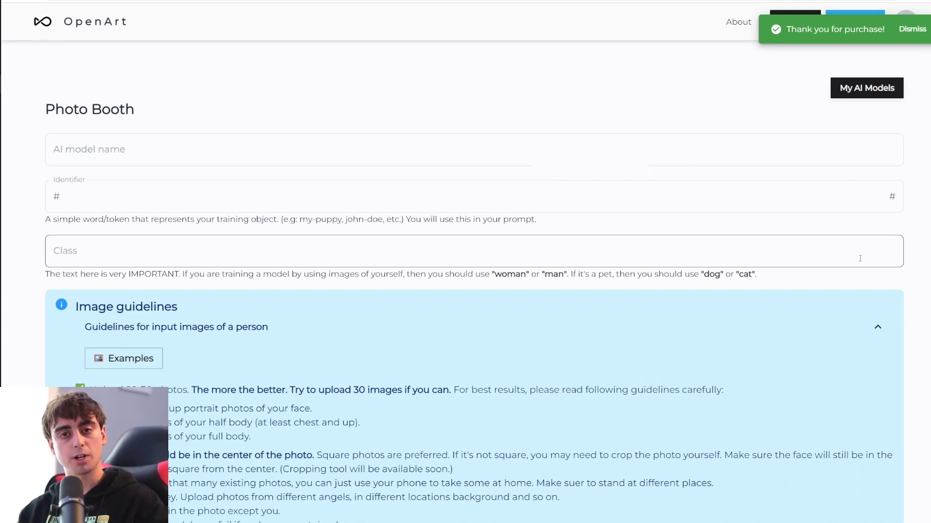
# Step: Enter the AI model name and the model's unique identifier
pyautogui.click(179, 135)
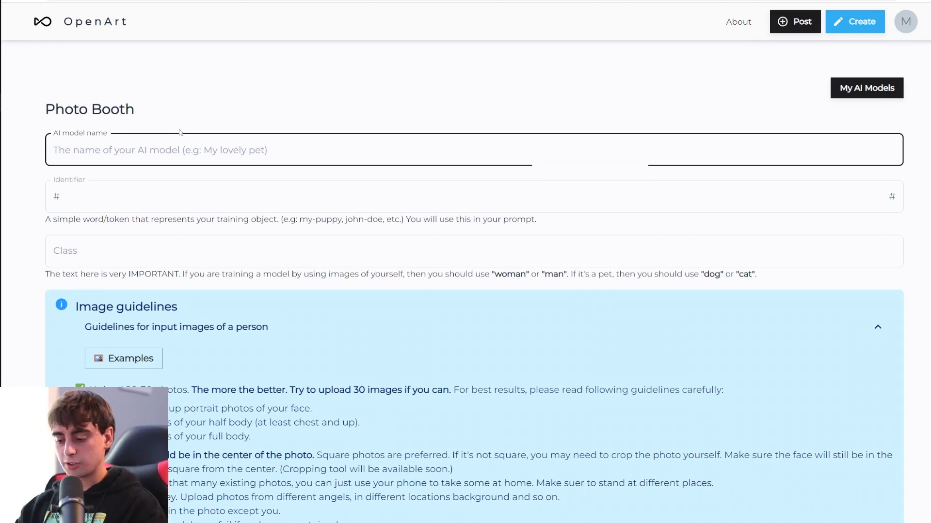
pyautogui.write('Matt')
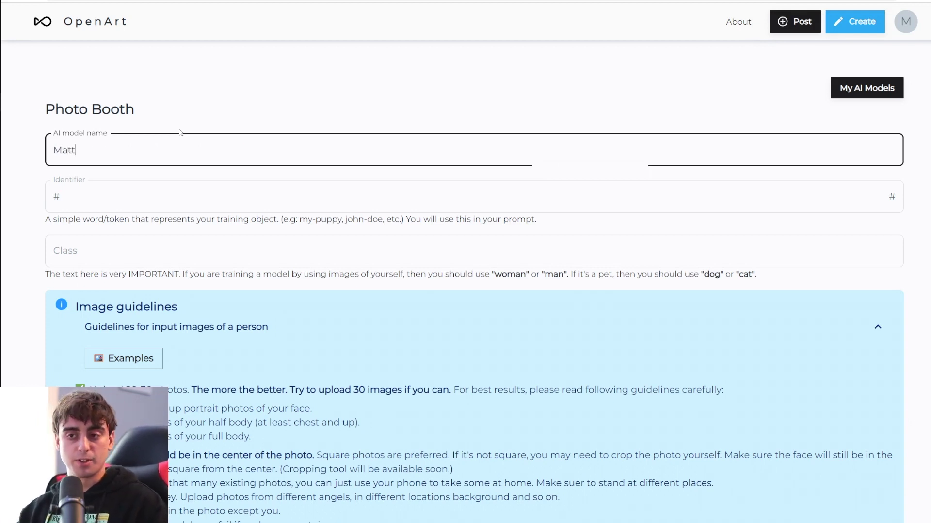
pyautogui.click(113, 208)
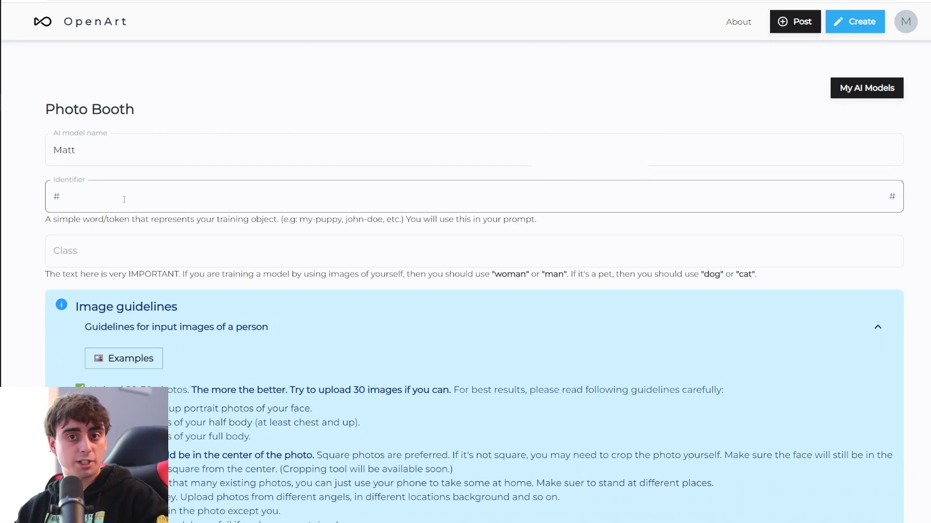
pyautogui.write('mattvidpro')
pyautogui.hotkey('shift', 'Tab')
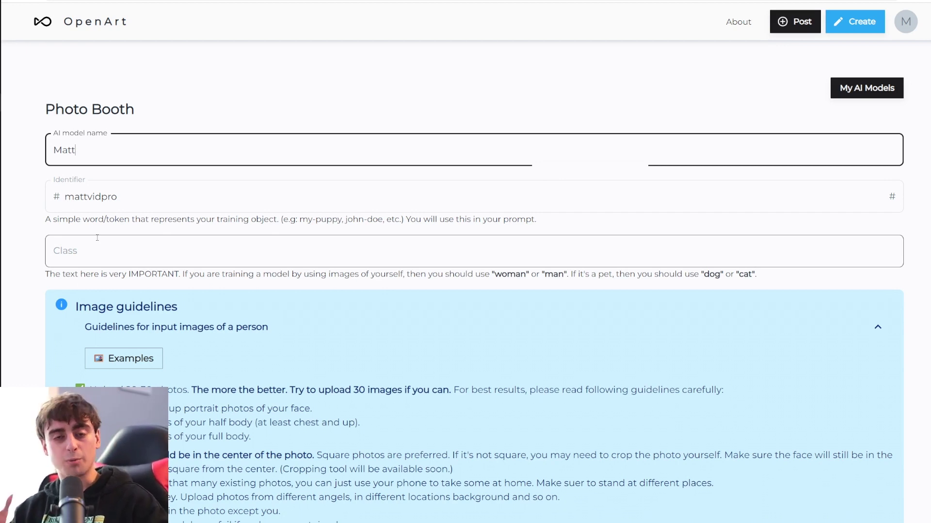
# Step: Set the image class to 'man'
pyautogui.click(97, 238)
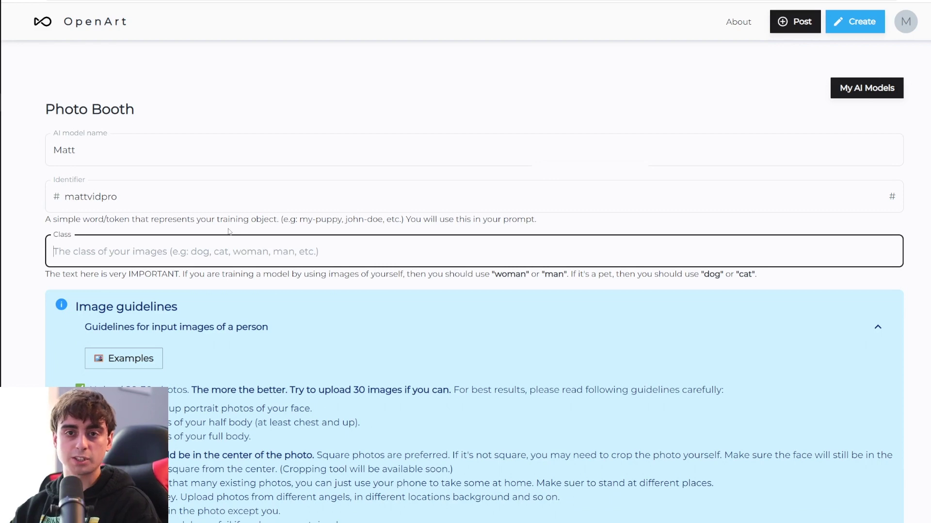
pyautogui.write('man')
pyautogui.click(439, 298)
pyautogui.scroll(-2, 440, 298)
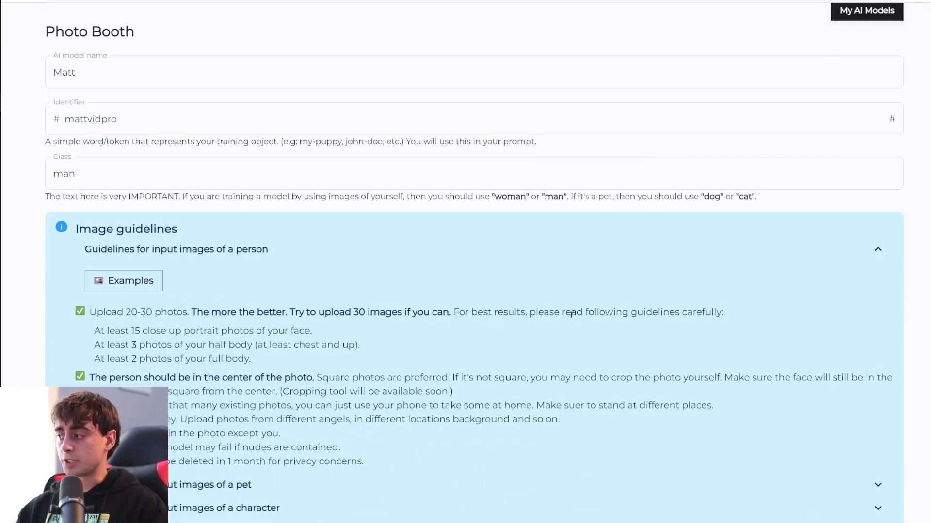
pyautogui.scroll(-2, 558, 326)
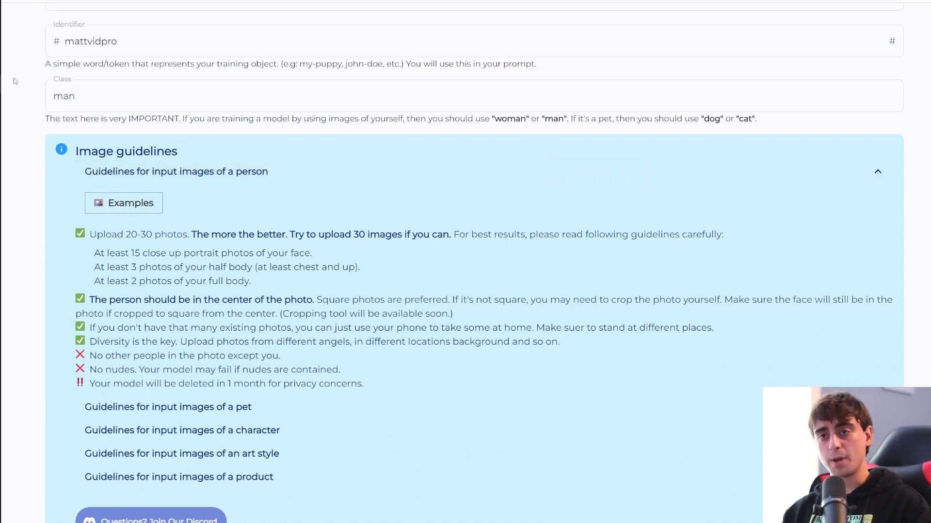
# Step: Review the upload-more-photos and close-up portrait guidelines, then scroll to the upload box
pyautogui.moveTo(197, 235); pyautogui.dragTo(291, 235)
pyautogui.click(291, 234)
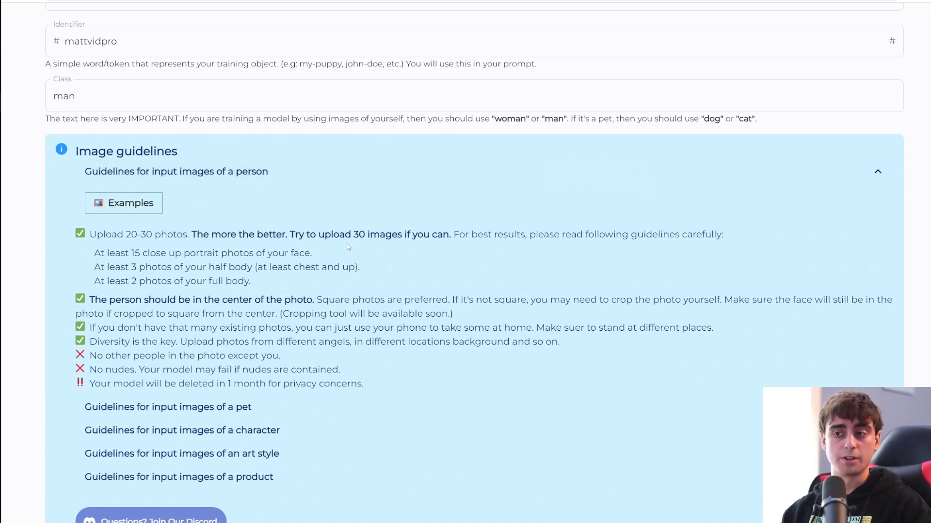
pyautogui.moveTo(131, 253); pyautogui.dragTo(240, 253)
pyautogui.click(270, 249)
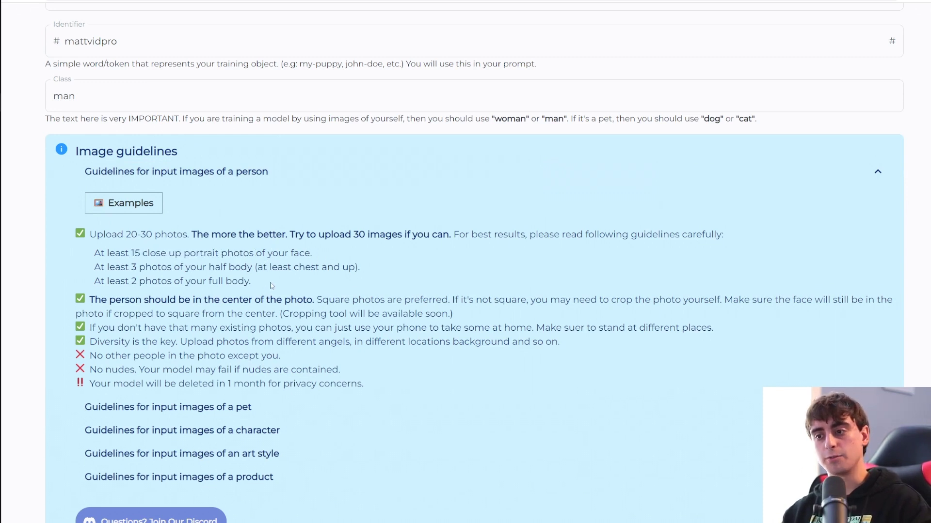
pyautogui.scroll(-1, 314, 291)
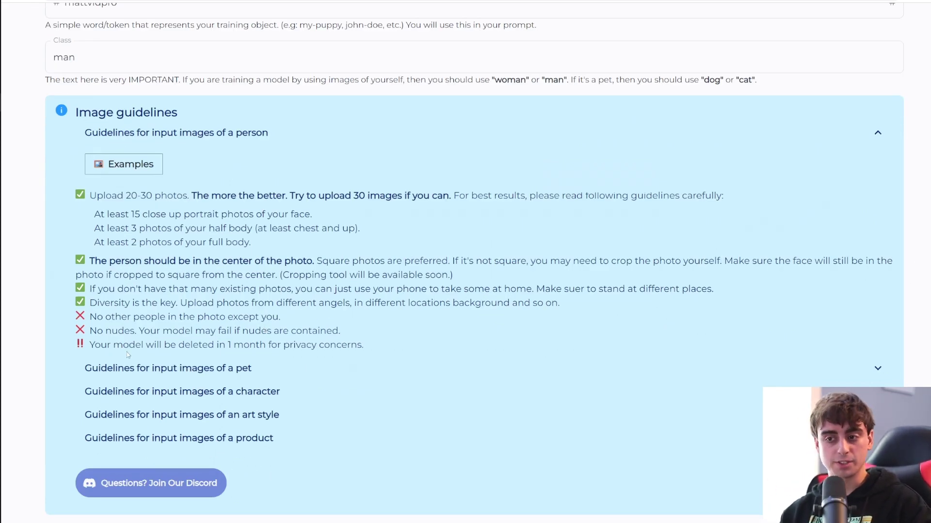
pyautogui.scroll(-1, 127, 357)
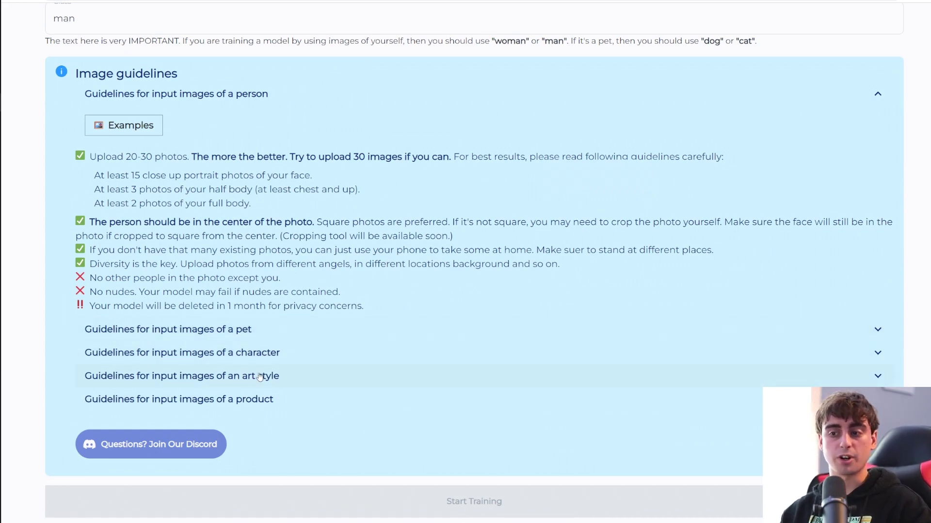
pyautogui.scroll(-2, 261, 401)
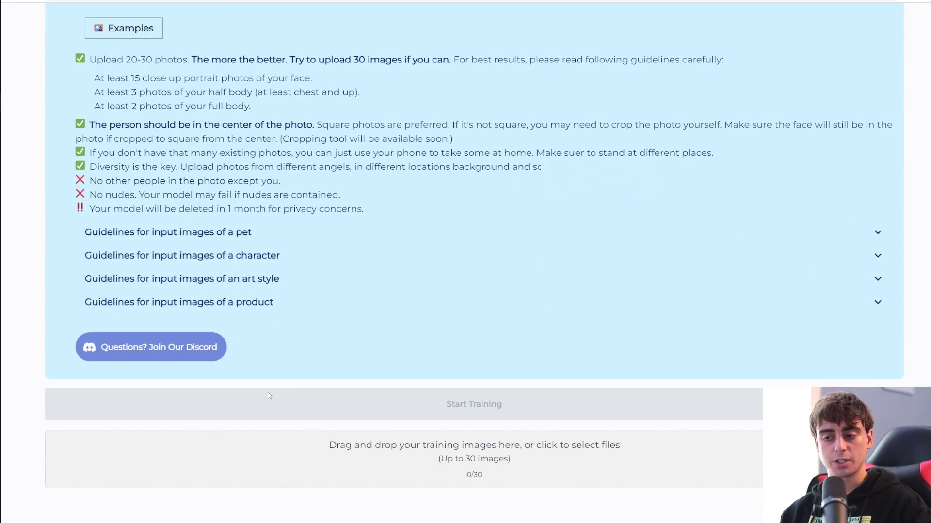
pyautogui.hotkey('alt', 'Tab')
# Step: Upload the 19 training photos, remove an unwanted one, and start training the model
pyautogui.moveTo(417, 313); pyautogui.dragTo(473, 448)
pyautogui.scroll(-8, 476, 268)
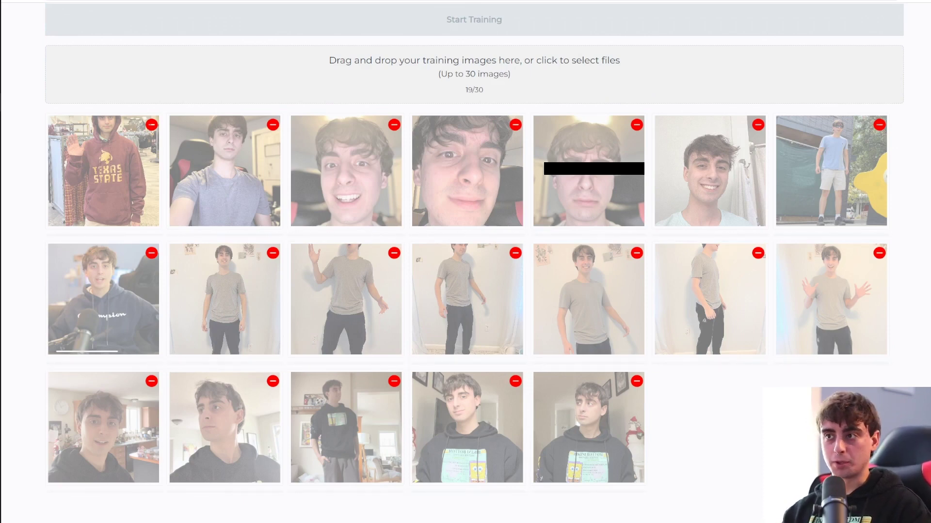
pyautogui.scroll(8, 503, 366)
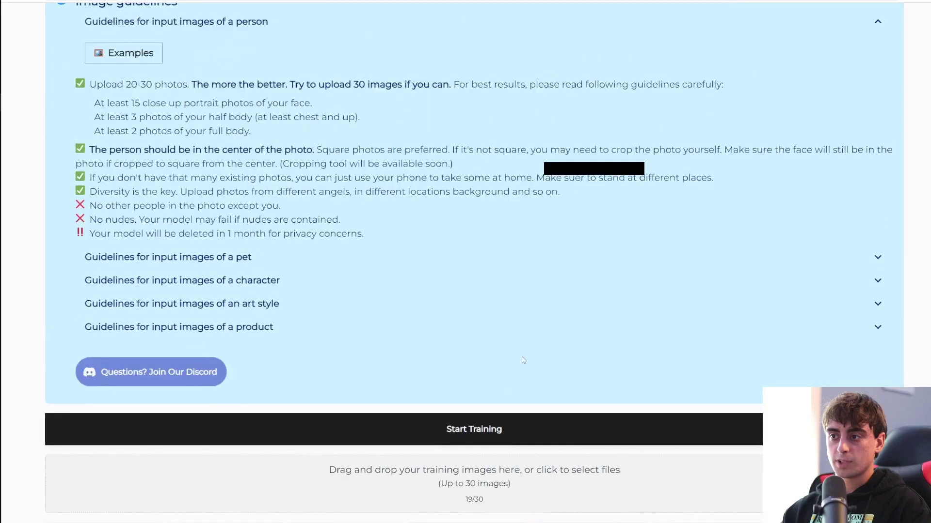
pyautogui.scroll(-8, 502, 367)
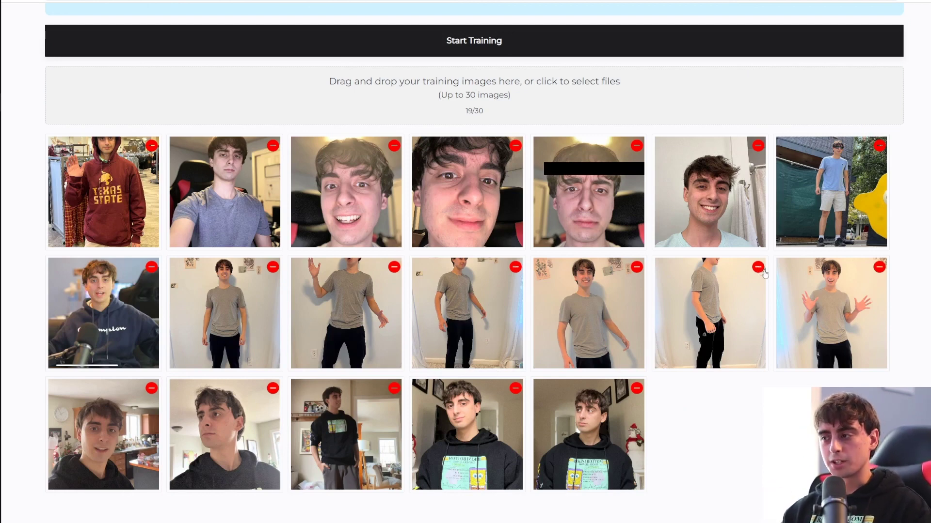
pyautogui.click(759, 269)
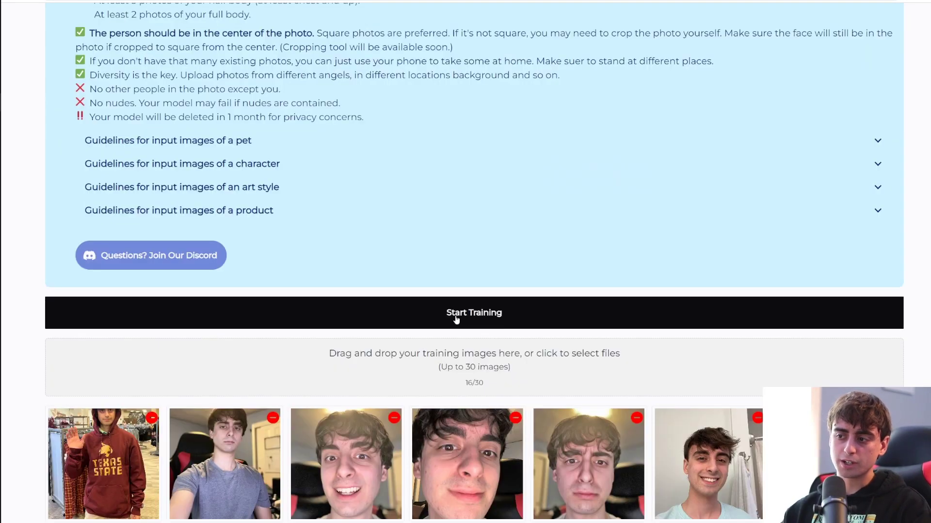
pyautogui.click(522, 320)
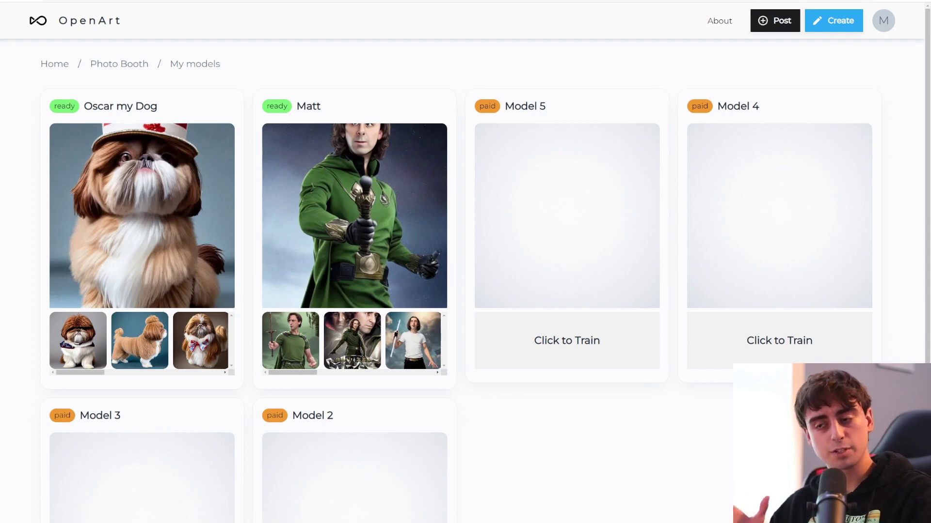
# Step: Open the trained model, preview the eighth Loki image, then enlarge the fifth Star-Lord image
pyautogui.click(309, 110)
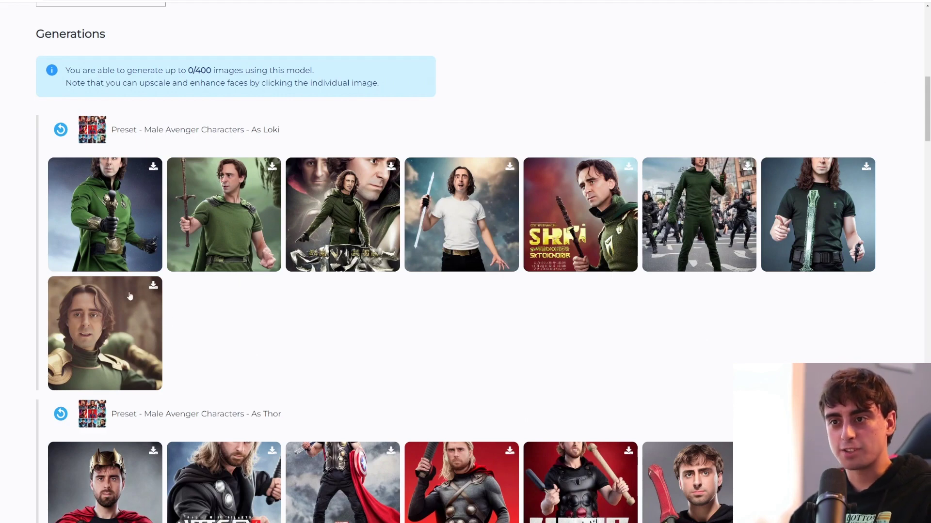
pyautogui.click(110, 326)
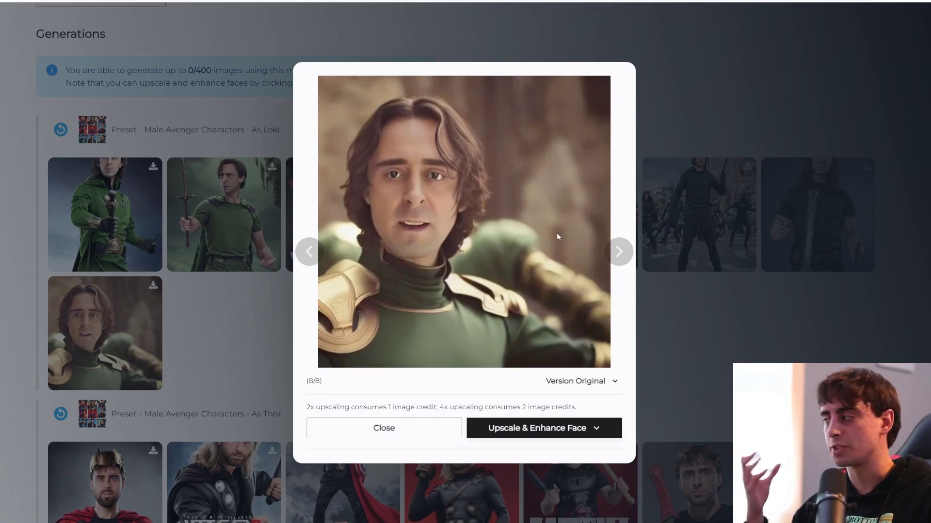
pyautogui.press('Escape')
pyautogui.scroll(-9, 352, 349)
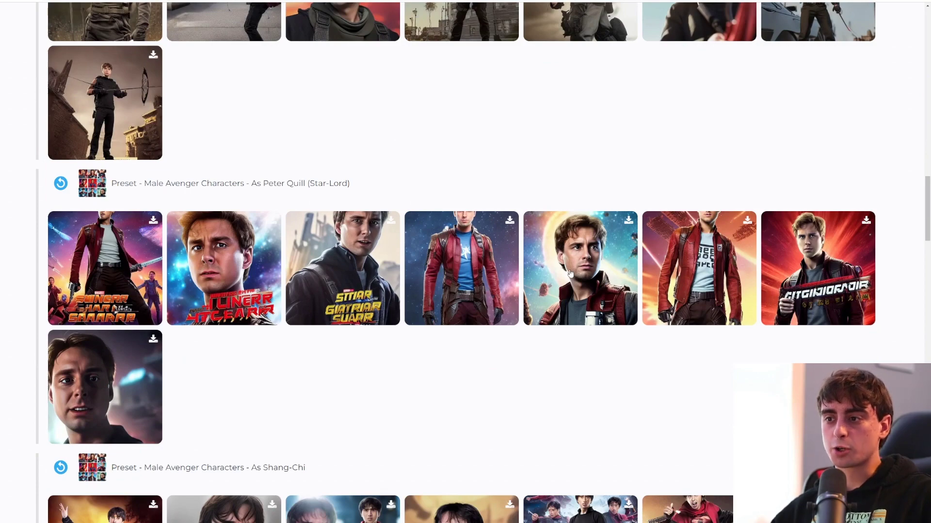
pyautogui.click(581, 283)
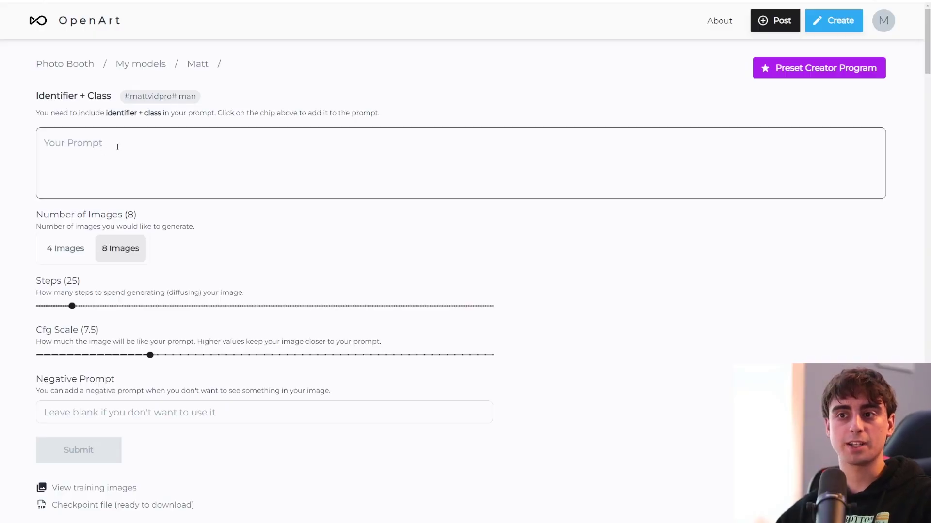
# Step: Submit a 4-image prompt: identifier man 'eating delicious ramen noodles in tokyo japan, professional photography'
pyautogui.click(117, 147)
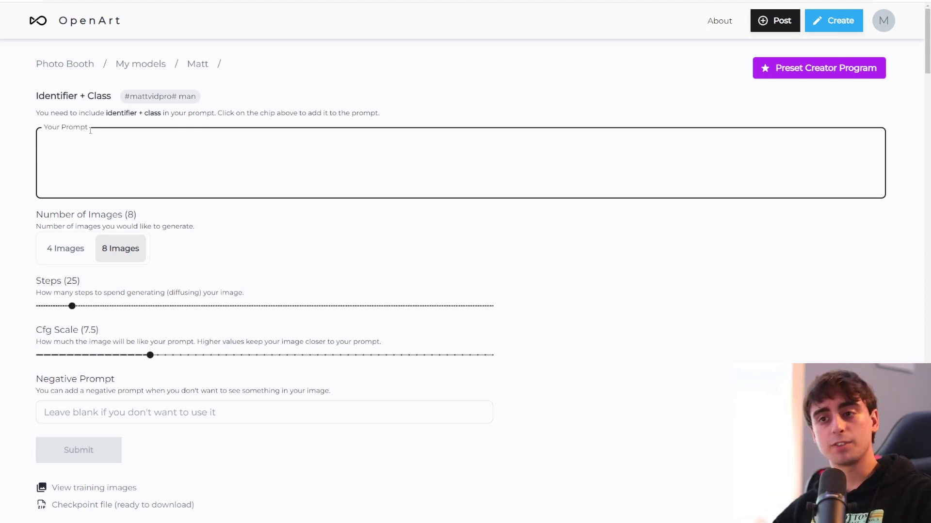
pyautogui.moveTo(107, 113); pyautogui.dragTo(162, 113)
pyautogui.click(163, 113)
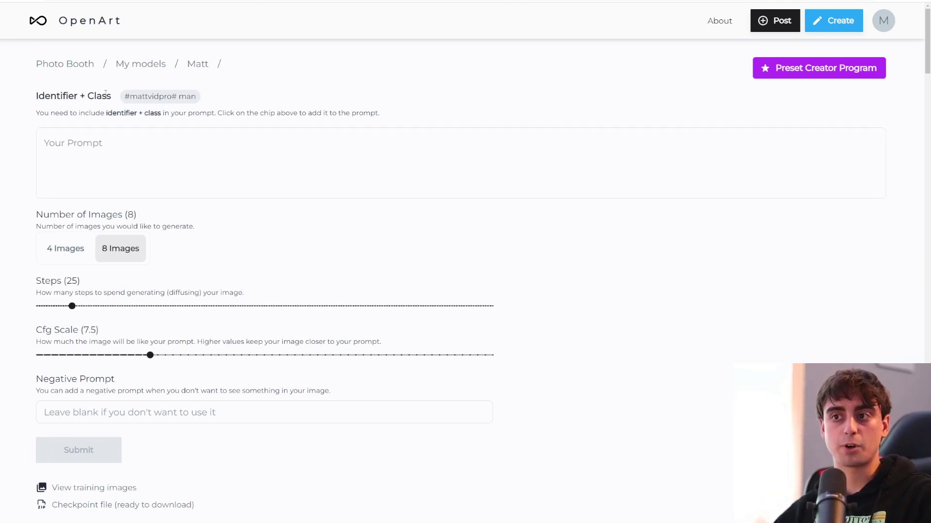
pyautogui.click(152, 99)
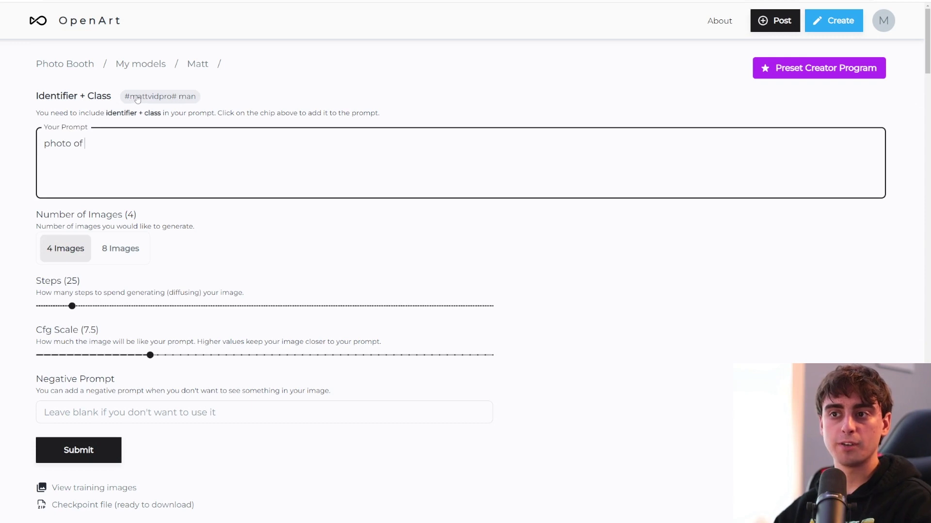
pyautogui.click(139, 100)
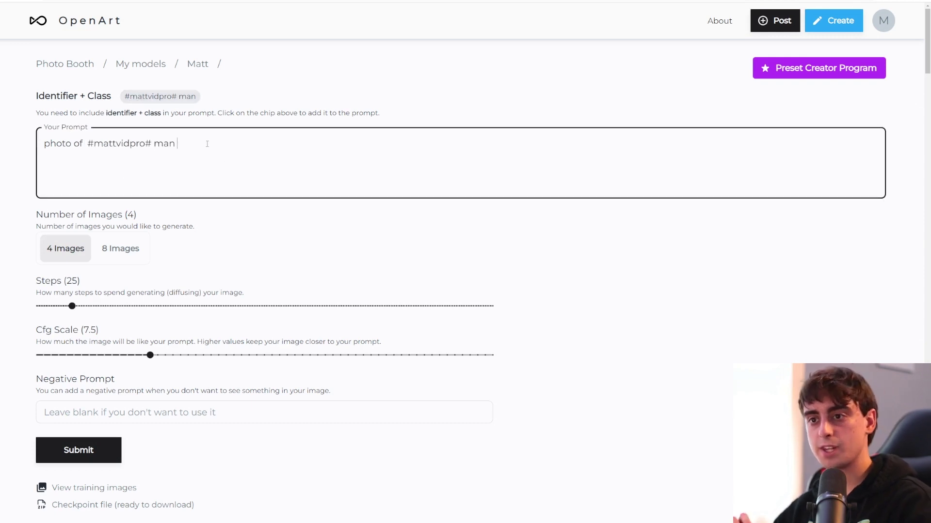
pyautogui.write('eating delicious ramen noodles in tokyo japan, professional photography')
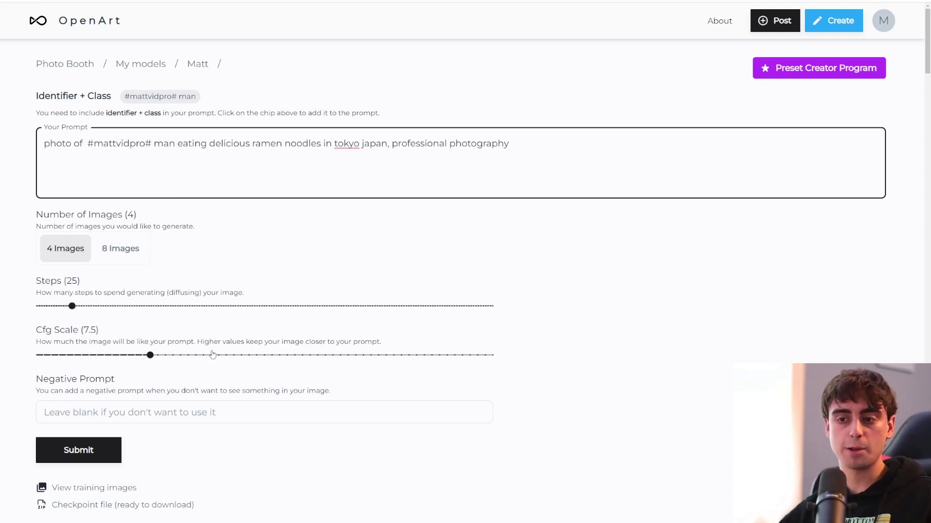
pyautogui.scroll(-3, 90, 305)
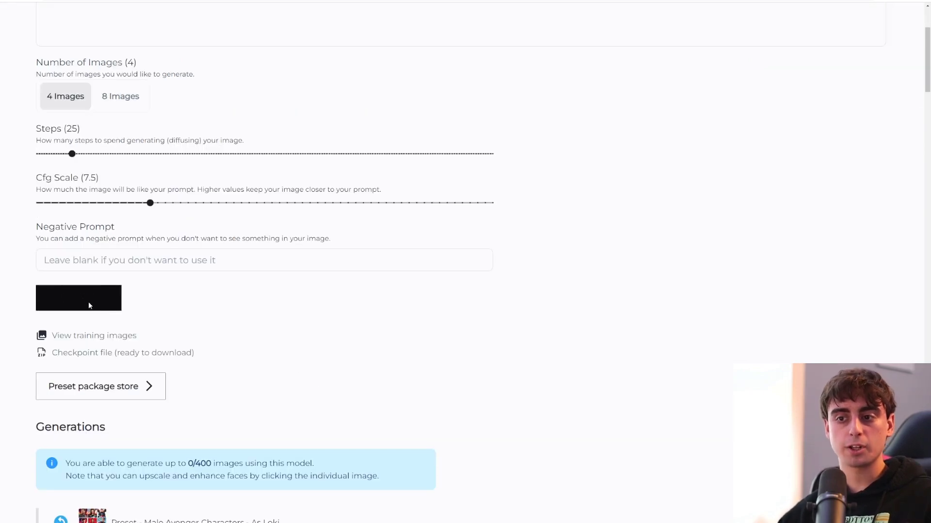
pyautogui.click(88, 303)
pyautogui.scroll(-2, 439, 347)
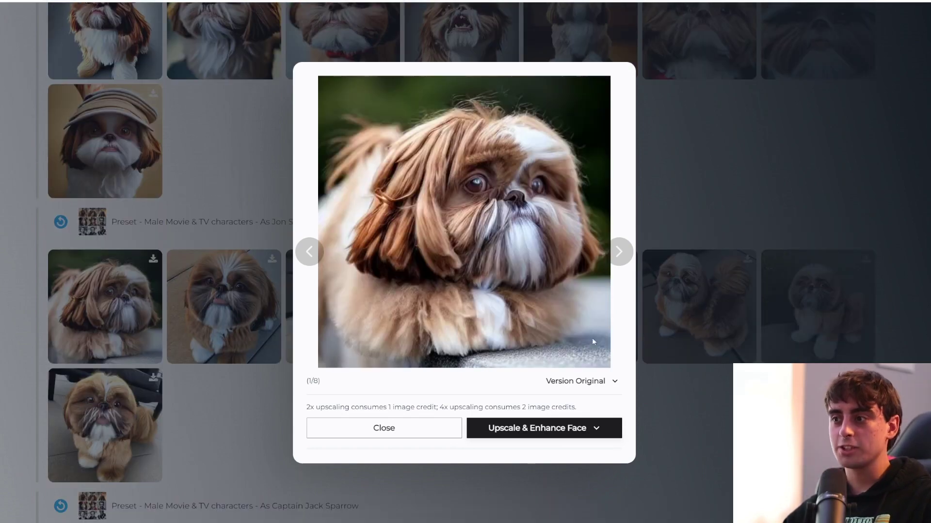
# Step: Close the enlarged dog generation in the image viewer
pyautogui.click(710, 271)
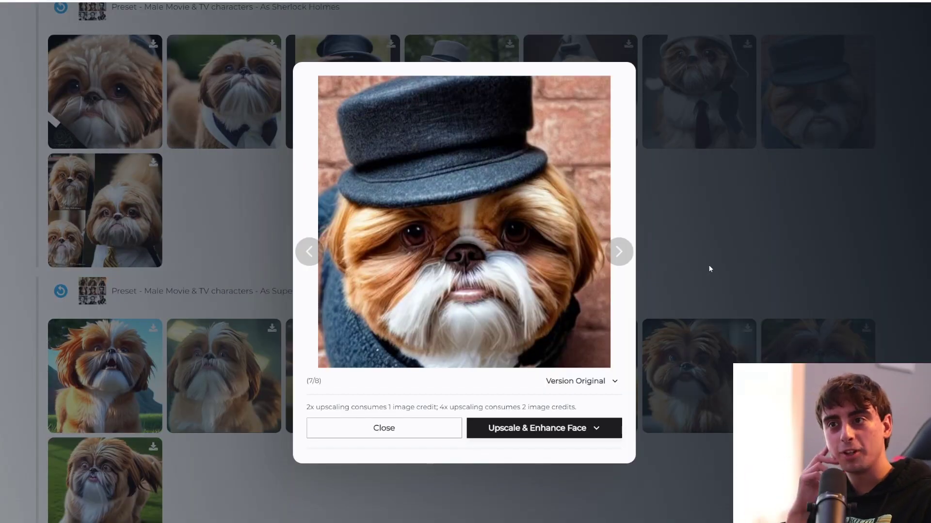